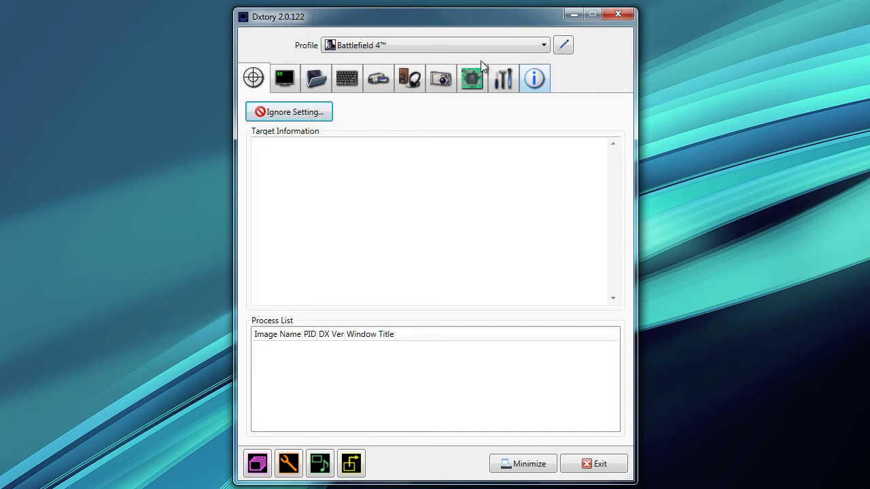
Step: Review the target, overlay, save folder and hotkey settings of the Battlefield 4 profile
left_click(281, 79)
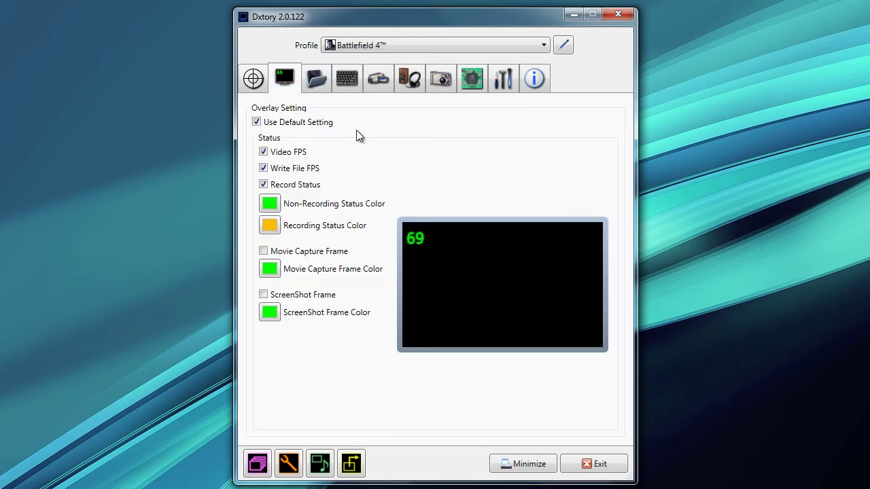
left_click(253, 83)
left_click(282, 78)
left_click(316, 87)
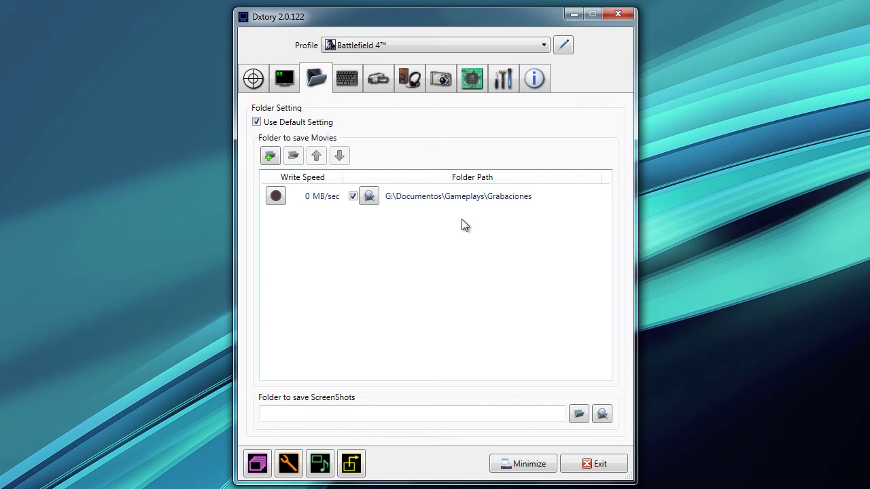
left_click(347, 81)
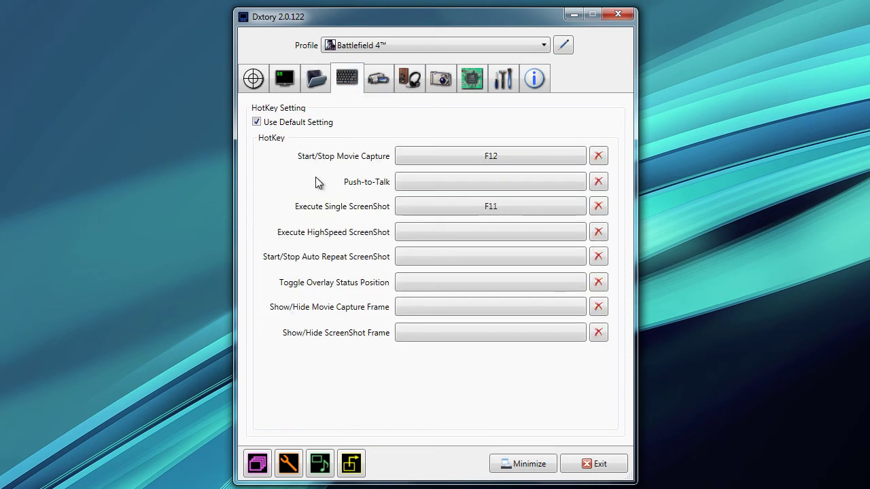
Step: Set the movie capture's video codec to Lagarith Lossless Codec
left_click(378, 83)
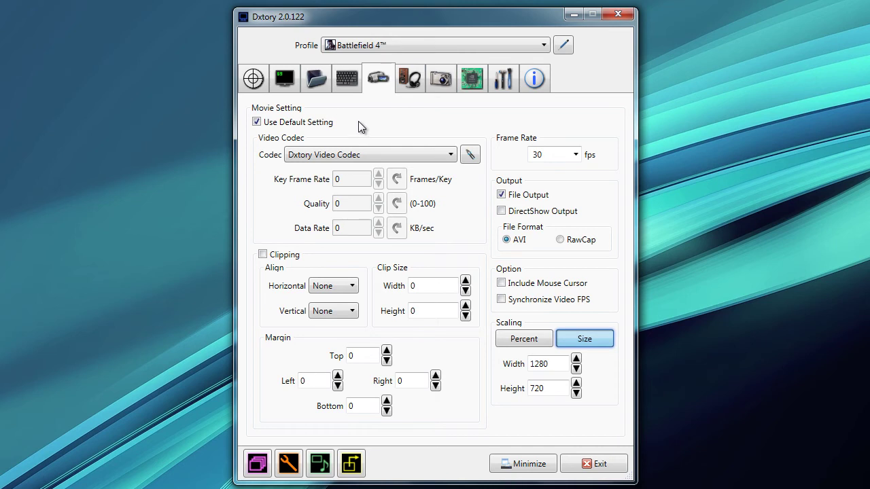
left_click(446, 157)
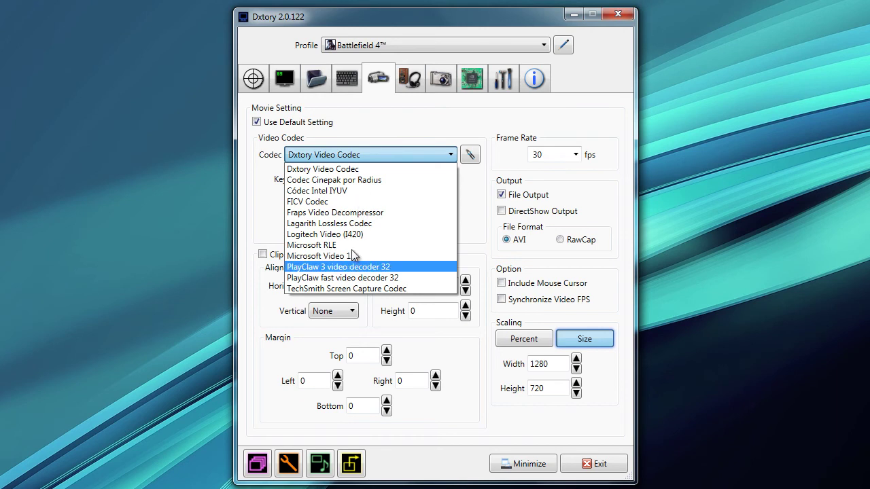
left_click(384, 224)
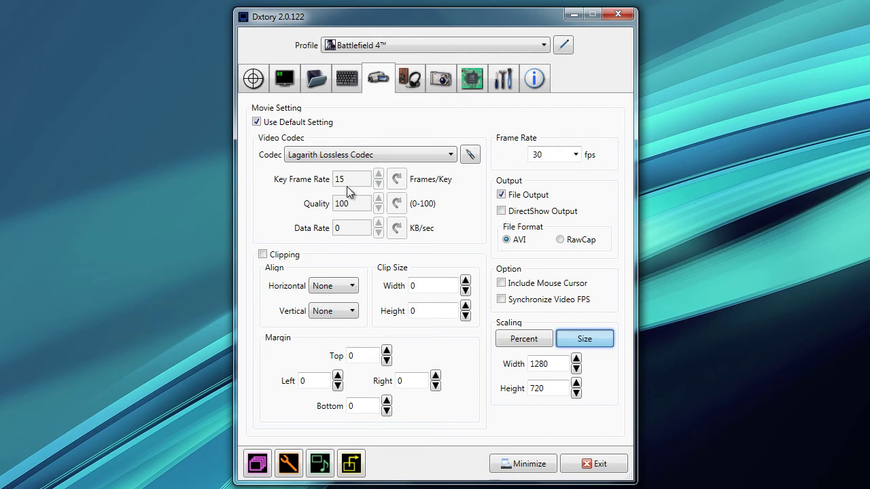
Step: Configure the Lagarith codec to use YV12 mode and accept its options
left_click(469, 156)
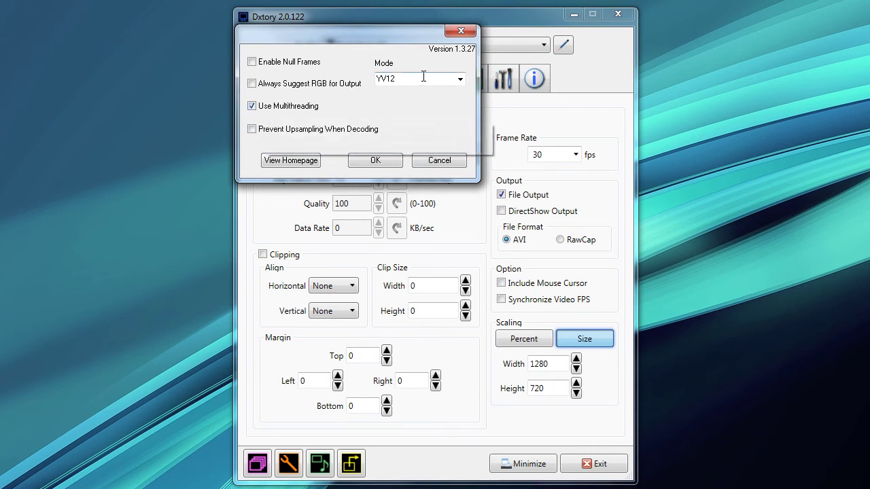
left_click(459, 80)
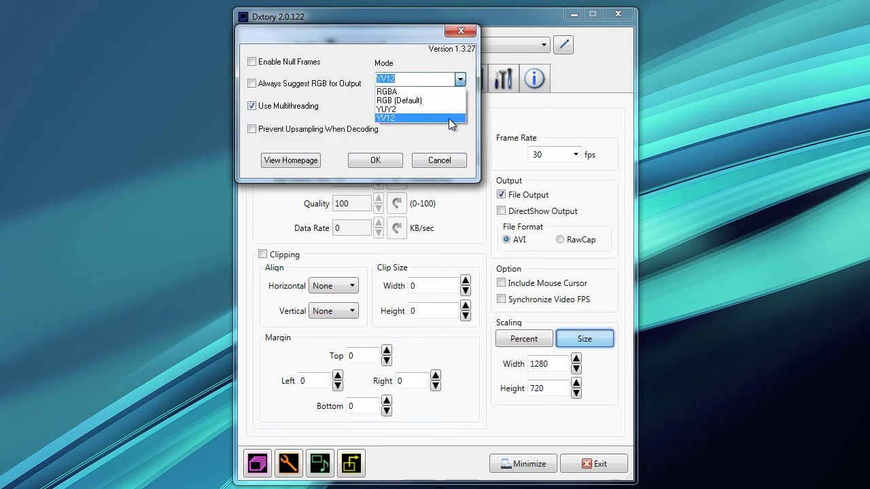
left_click(416, 117)
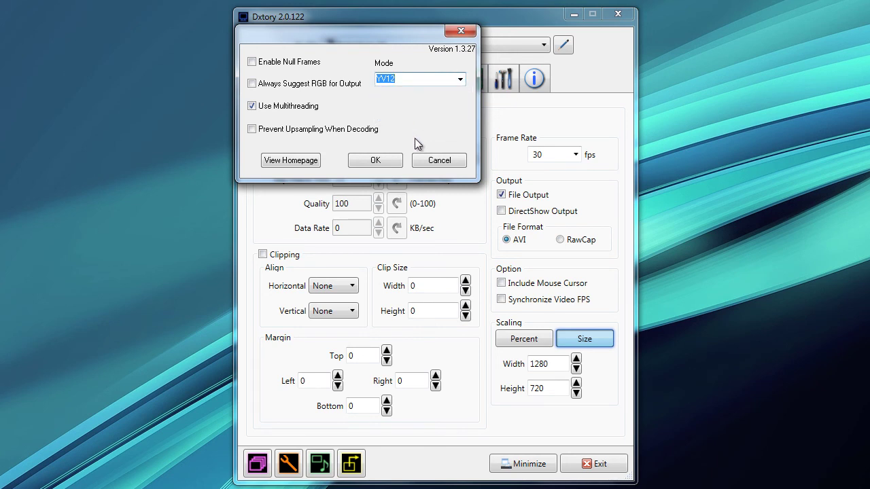
left_click(375, 160)
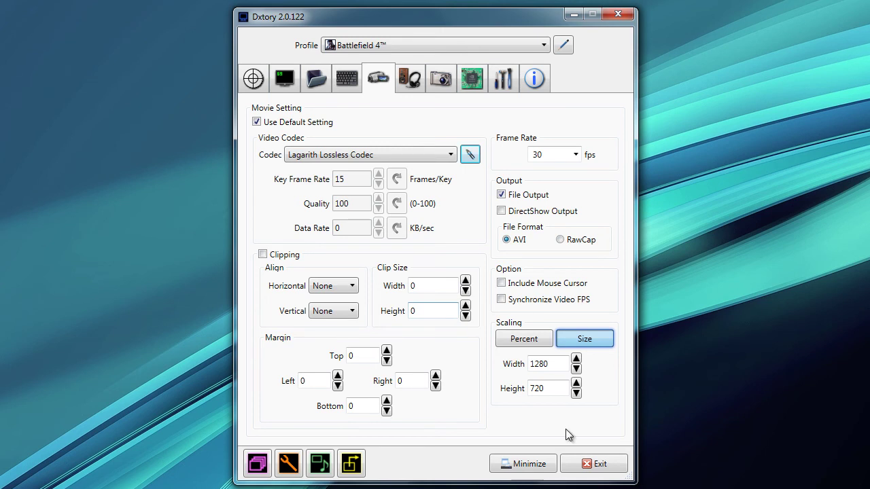
left_click_drag(555, 390, 499, 387)
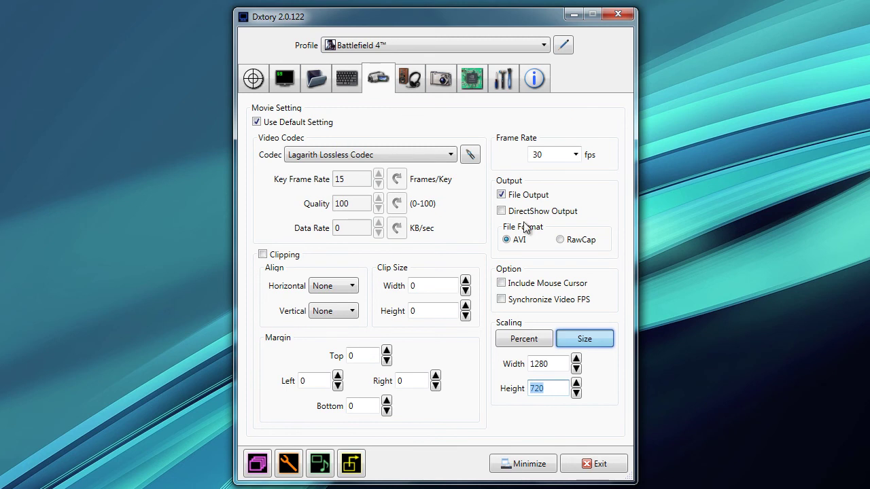
Step: Compare the device, codec and format settings of audio streams 1 and 2
left_click(410, 80)
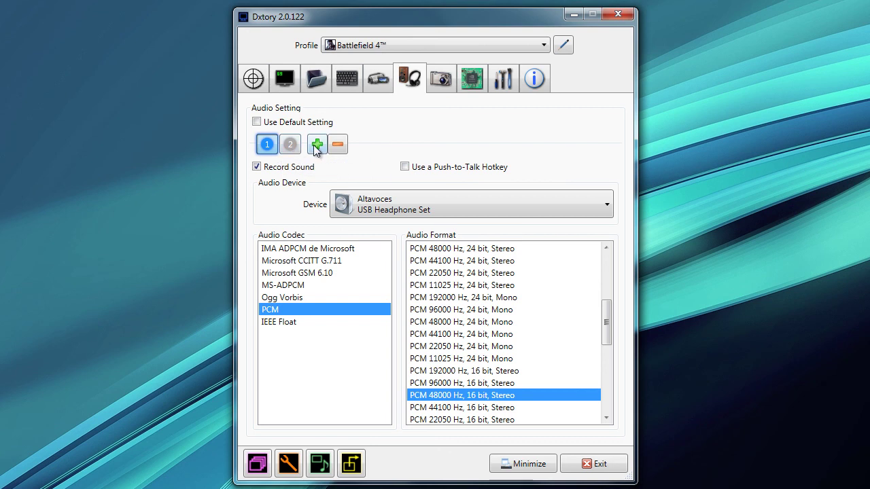
left_click(291, 146)
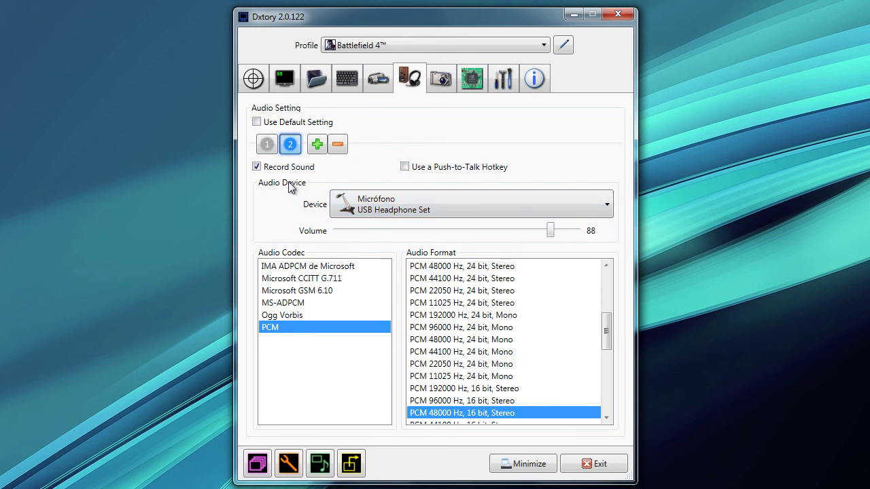
left_click(273, 150)
left_click(289, 144)
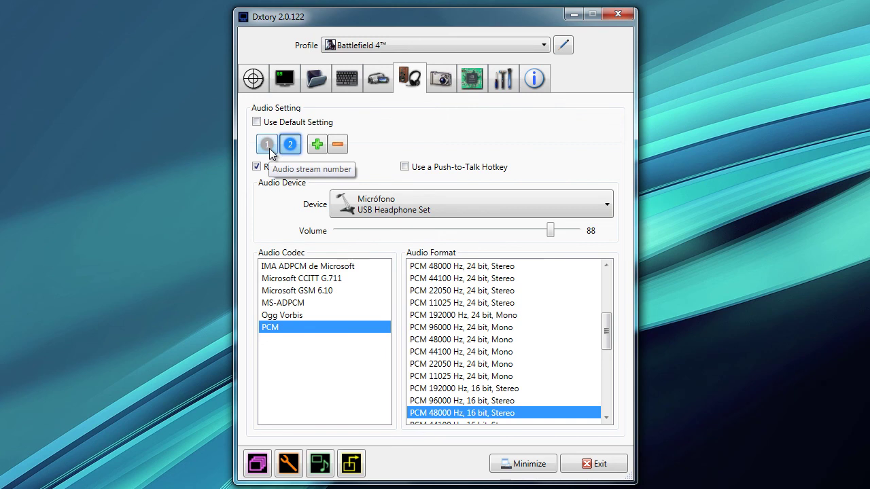
left_click(269, 145)
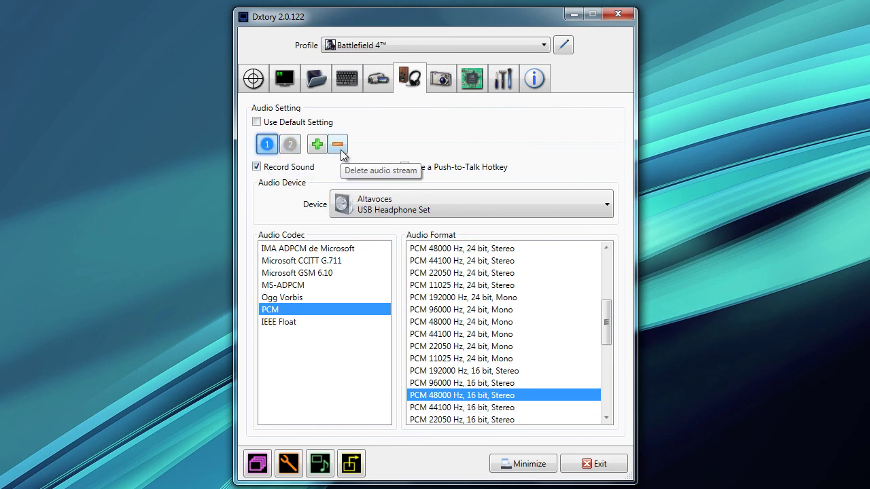
left_click(299, 149)
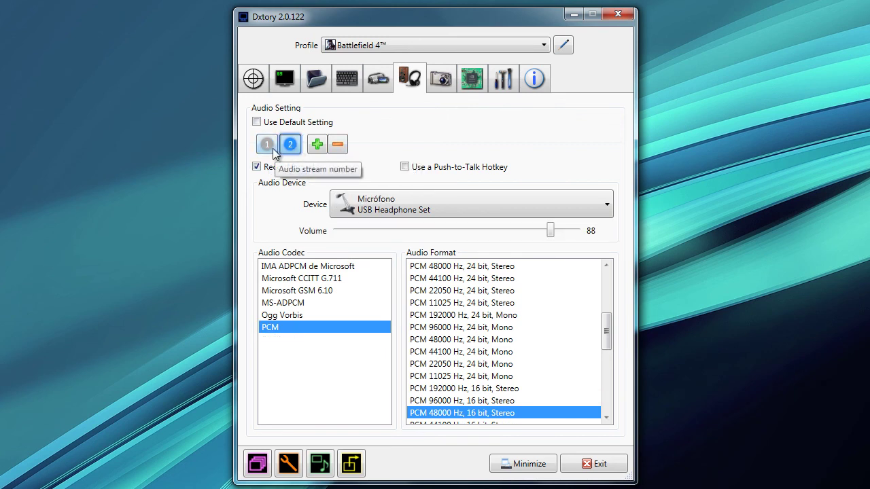
left_click(272, 146)
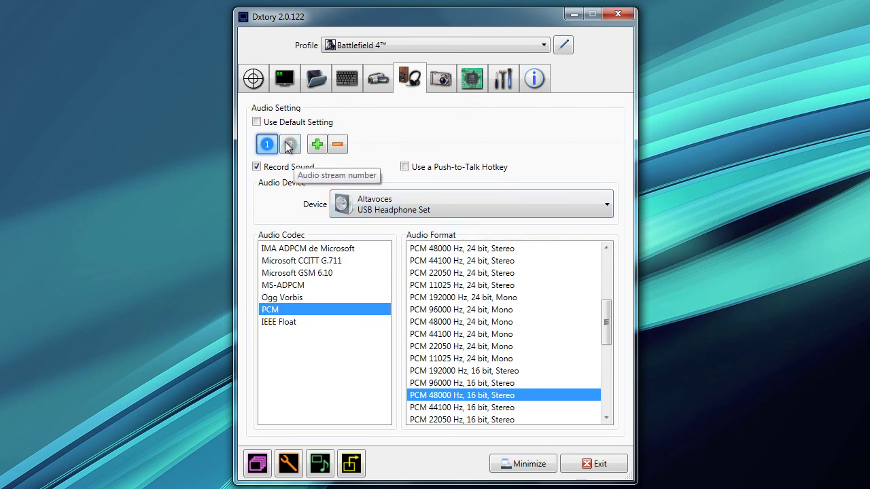
left_click(287, 146)
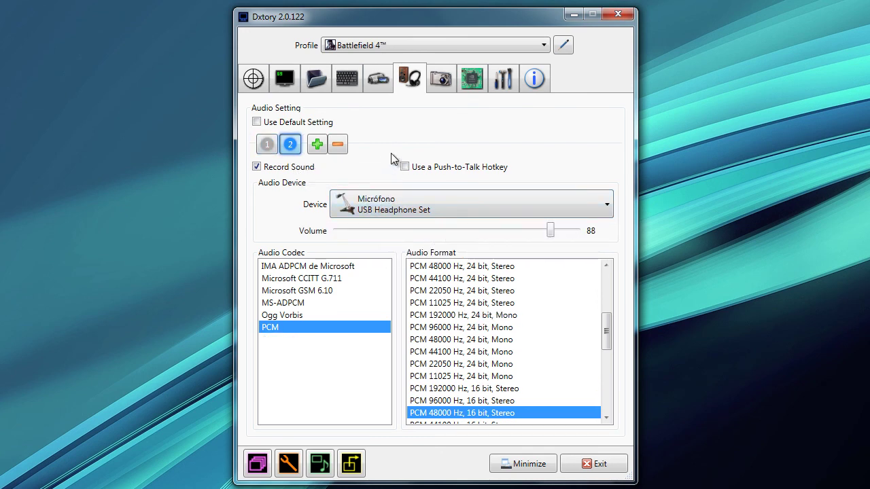
left_click(268, 146)
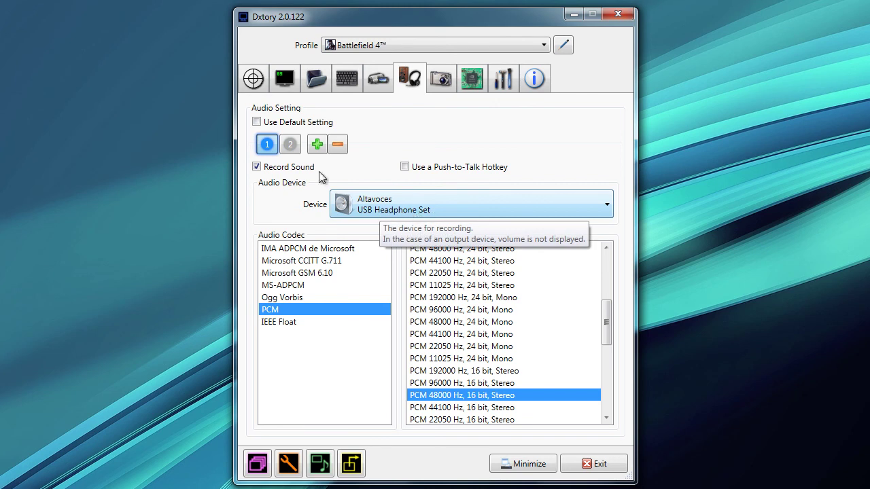
left_click(290, 145)
left_click(267, 144)
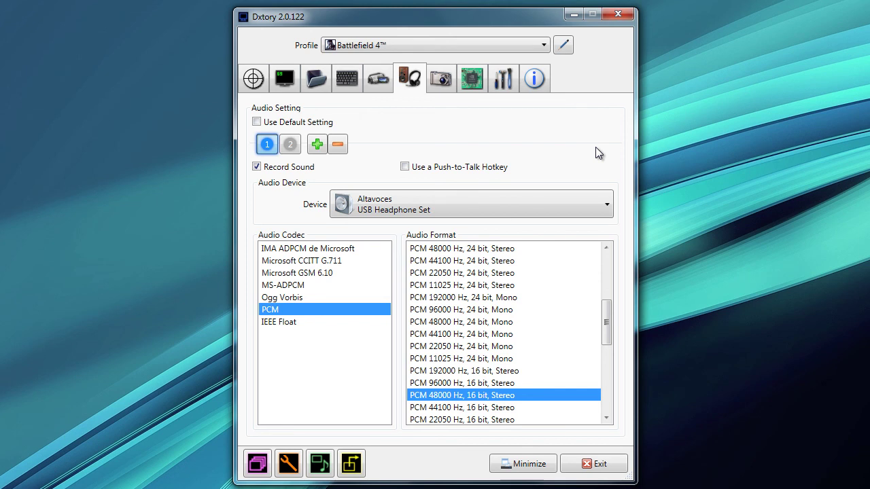
left_click(290, 144)
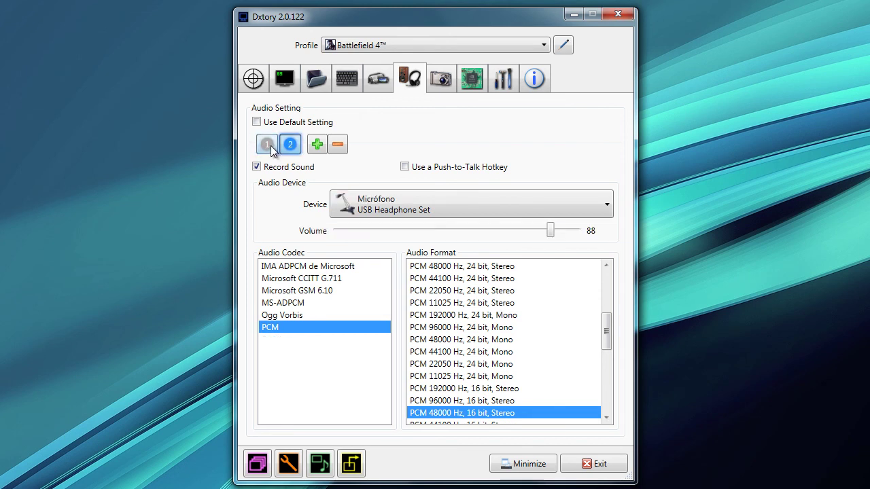
left_click(269, 147)
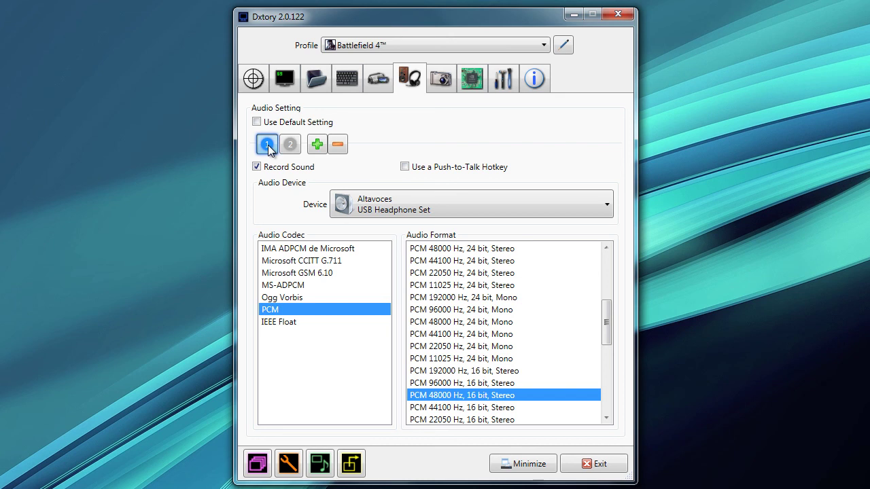
Step: Review the movie, screenshot, advanced and global settings
left_click(372, 85)
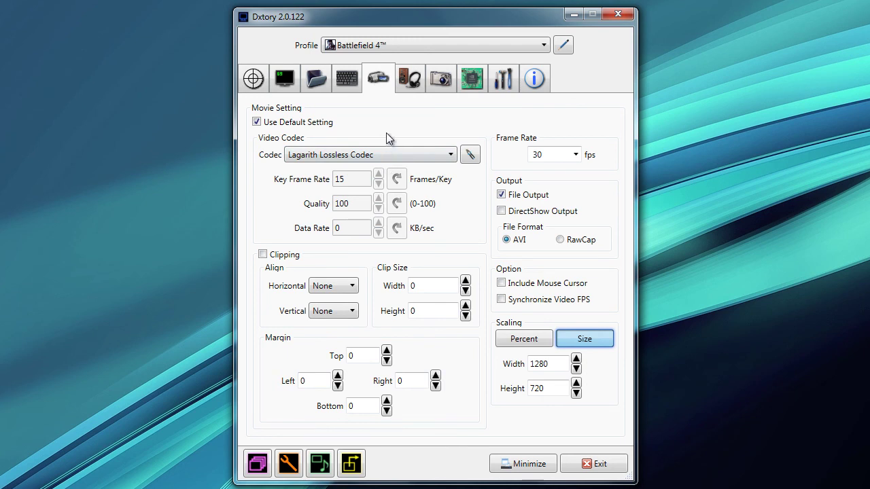
left_click(443, 80)
left_click(475, 82)
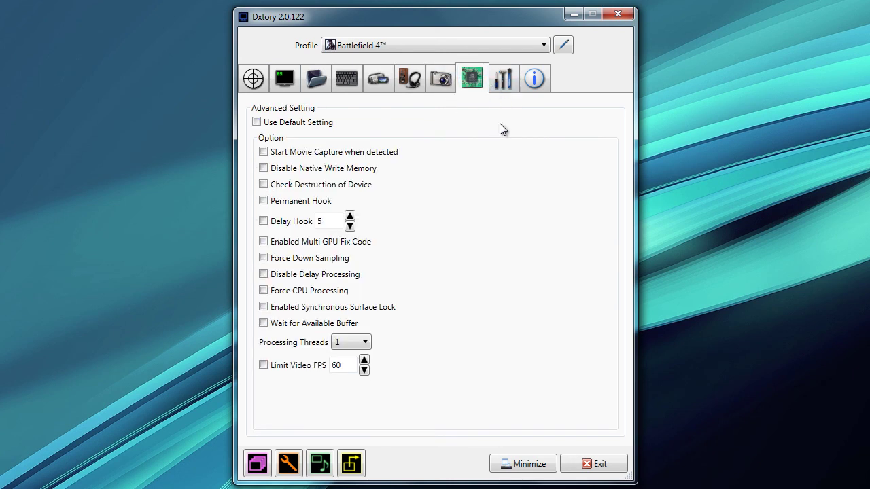
left_click(496, 84)
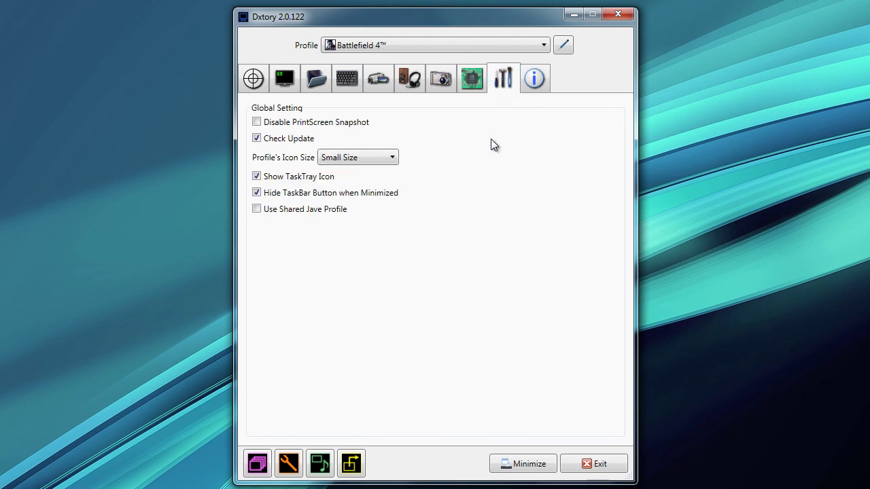